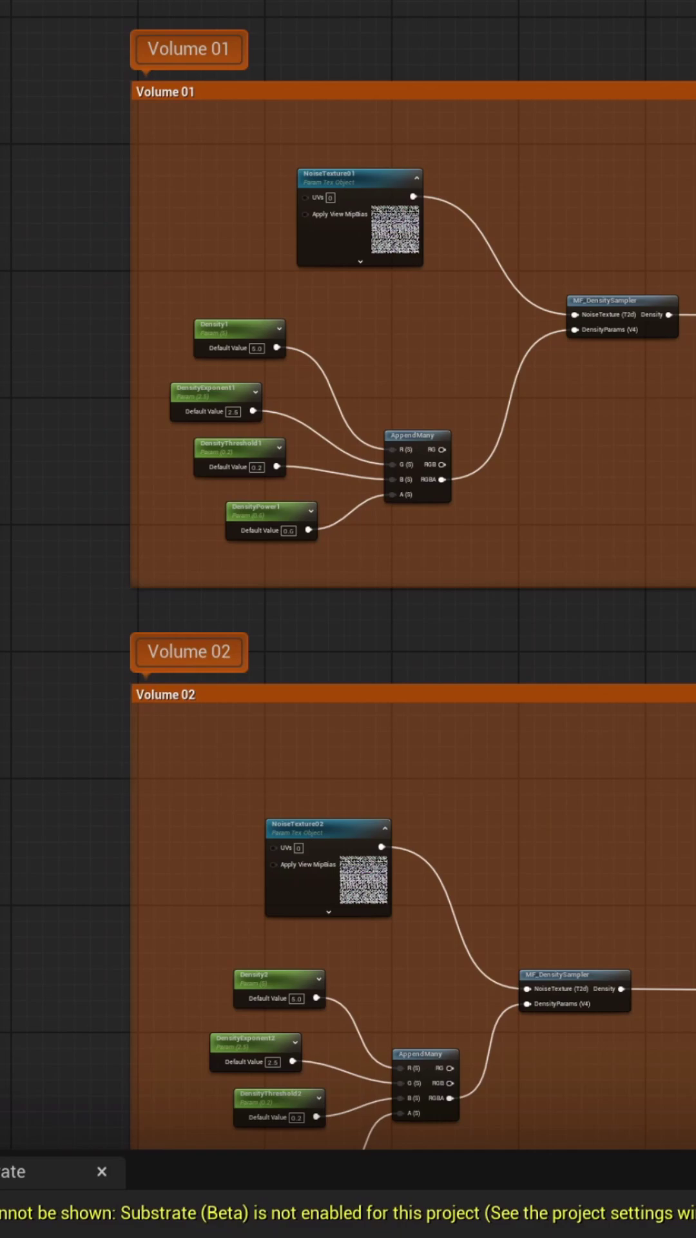
pyautogui.scroll(5, 172, 428)
# Step: Select the MF_DensitySampler node in the Volume 01 group
pyautogui.click(646, 334)
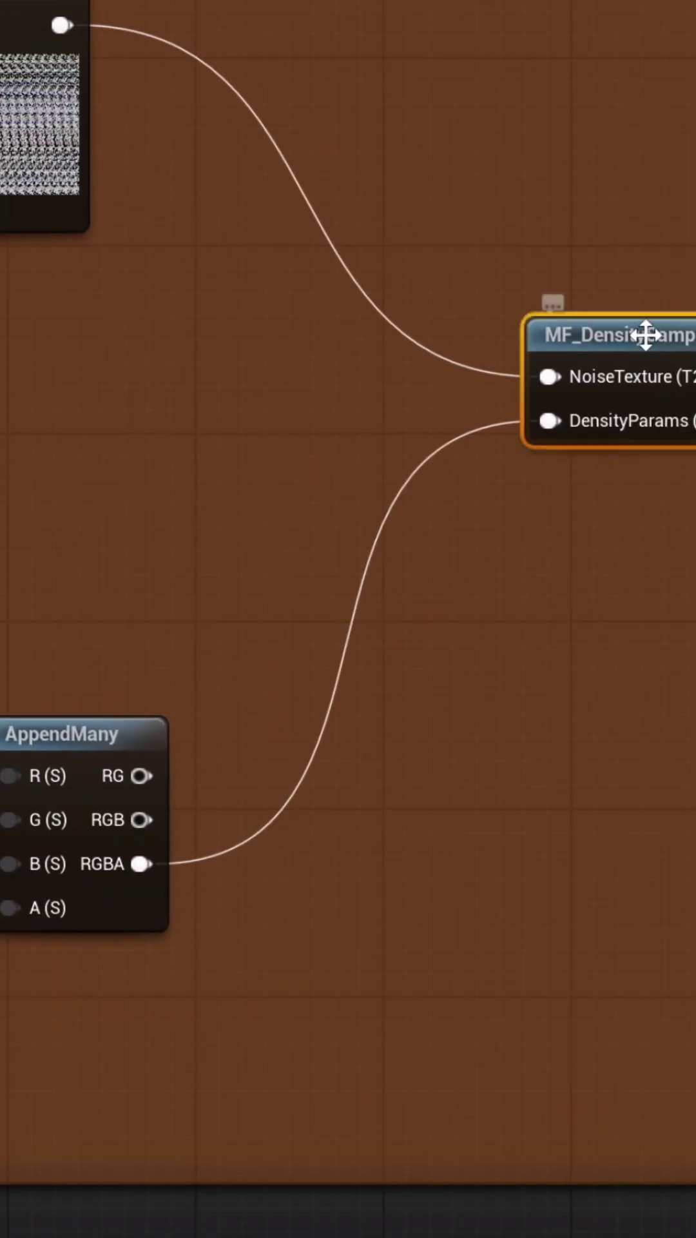